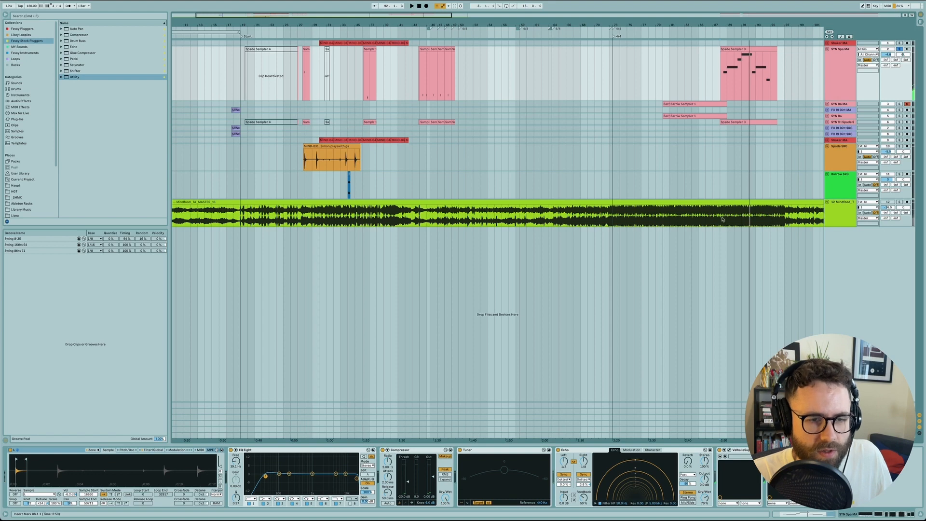
Step: Play back the mastered track from bar 88
click(719, 211)
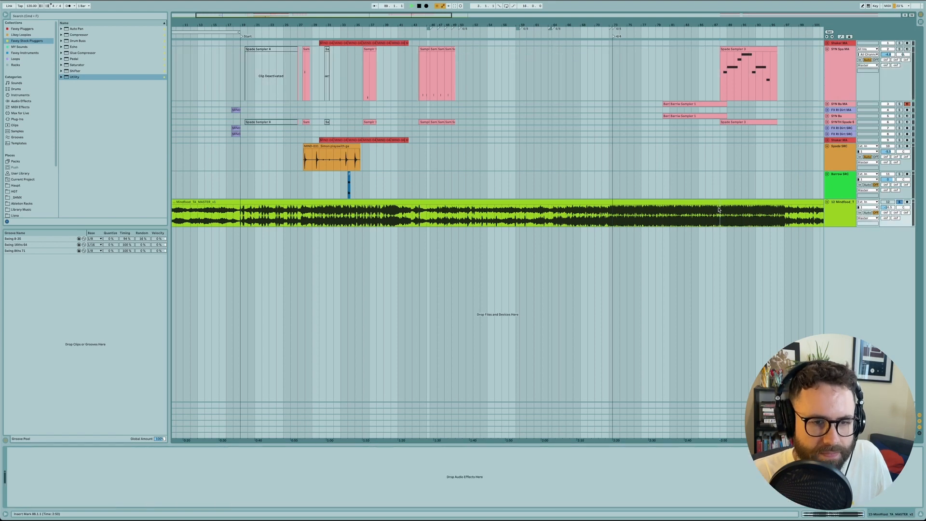
key(space)
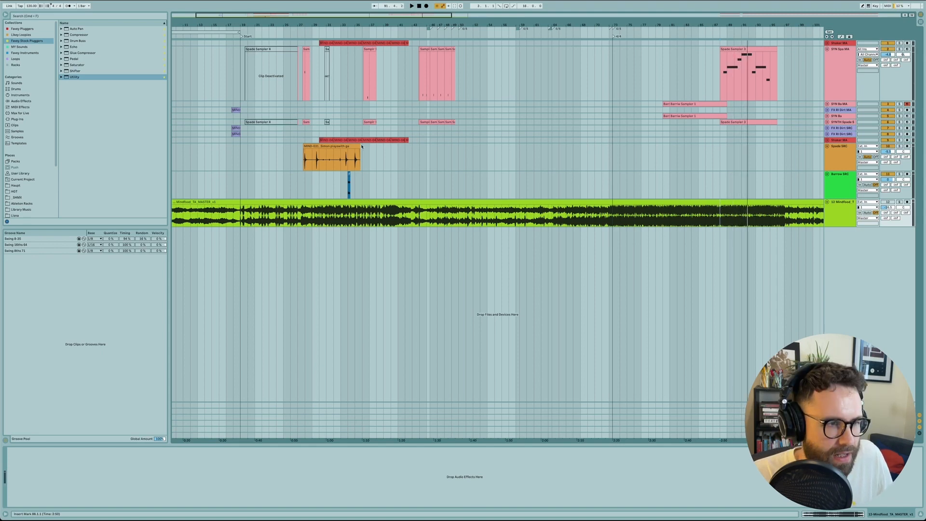
Step: Audition the recording on the Spade SRC track from the start of its clip, around bar 27.4
click(306, 160)
key(plus)
key(plus)
key(plus)
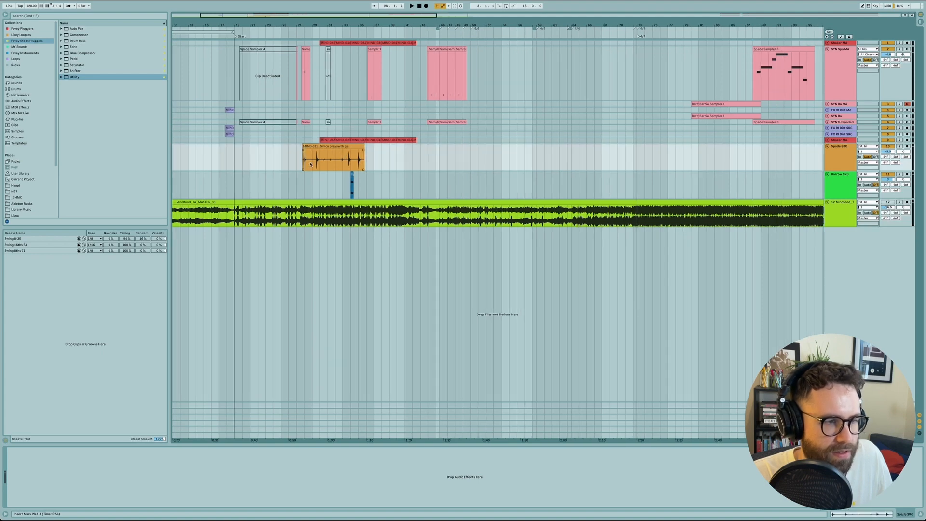
scroll(310, 164, up, 2)
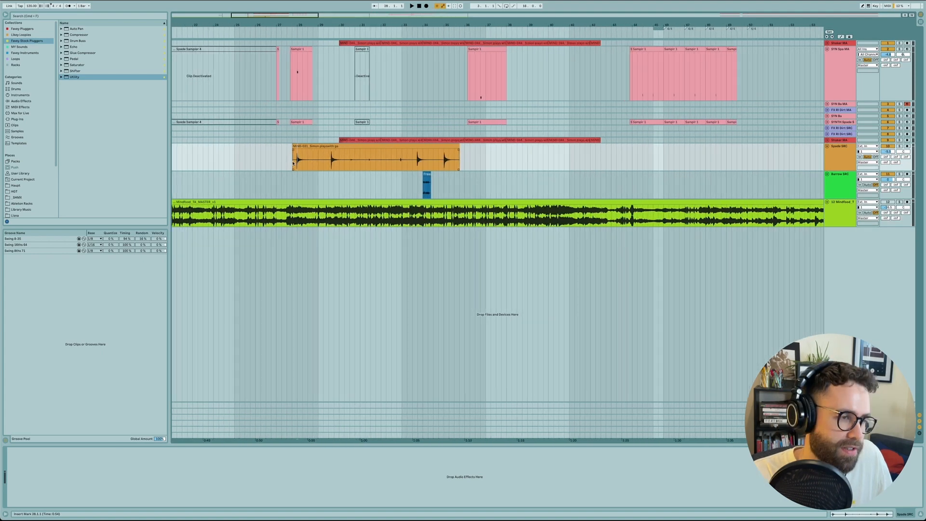
click(293, 163)
scroll(293, 164, down, 2)
scroll(292, 164, up, 2)
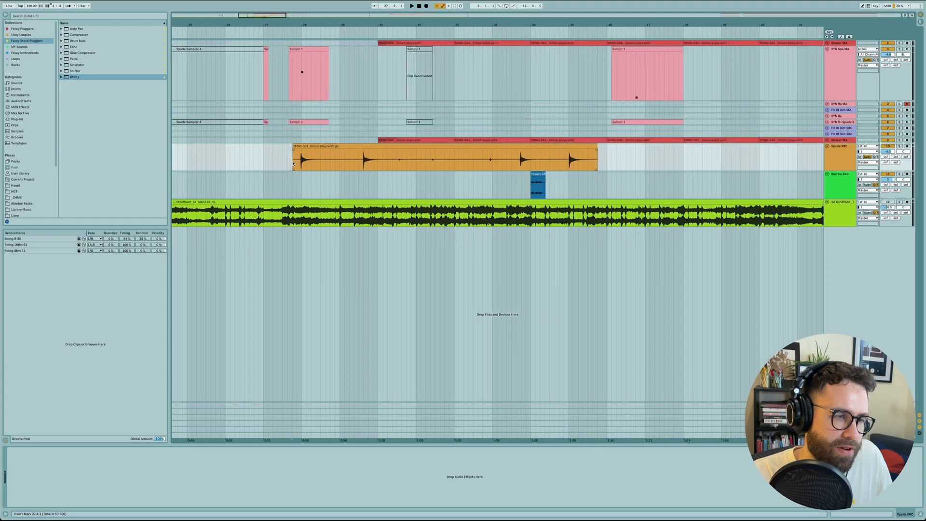
scroll(293, 153, up, 1)
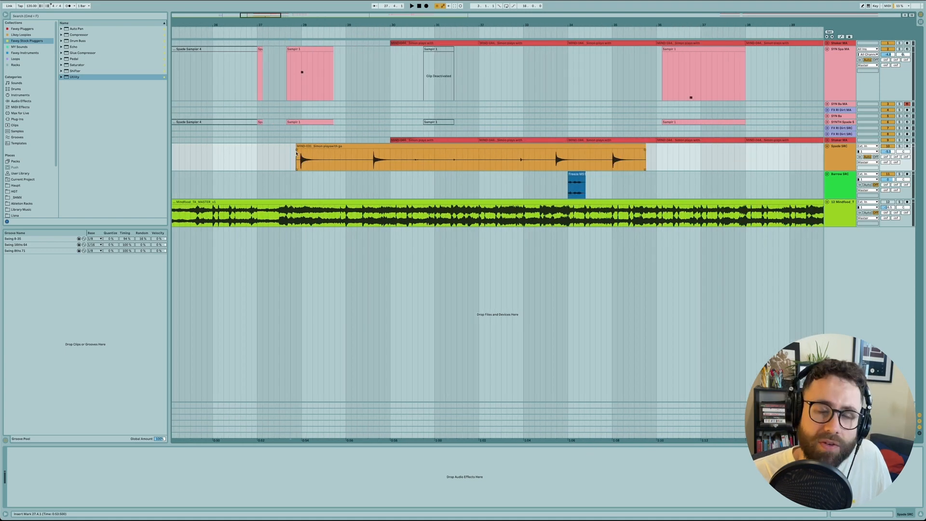
click(298, 157)
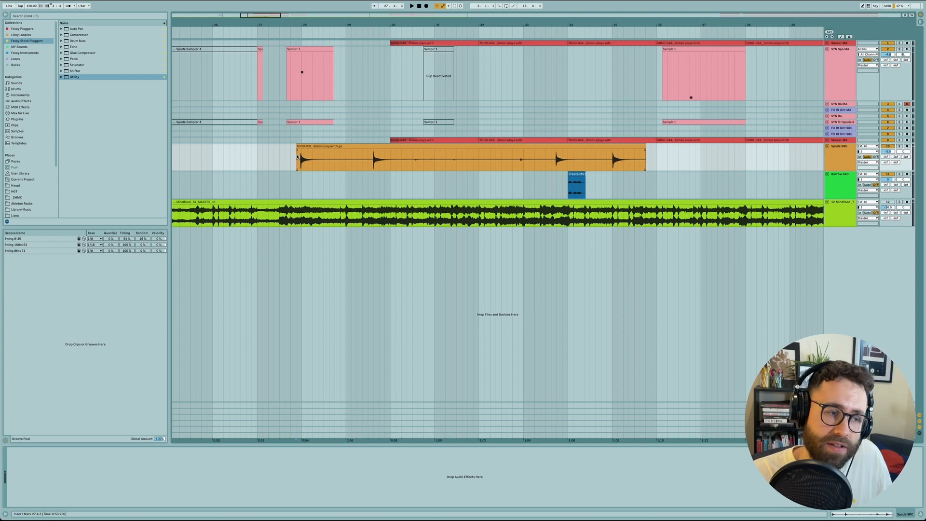
key(space)
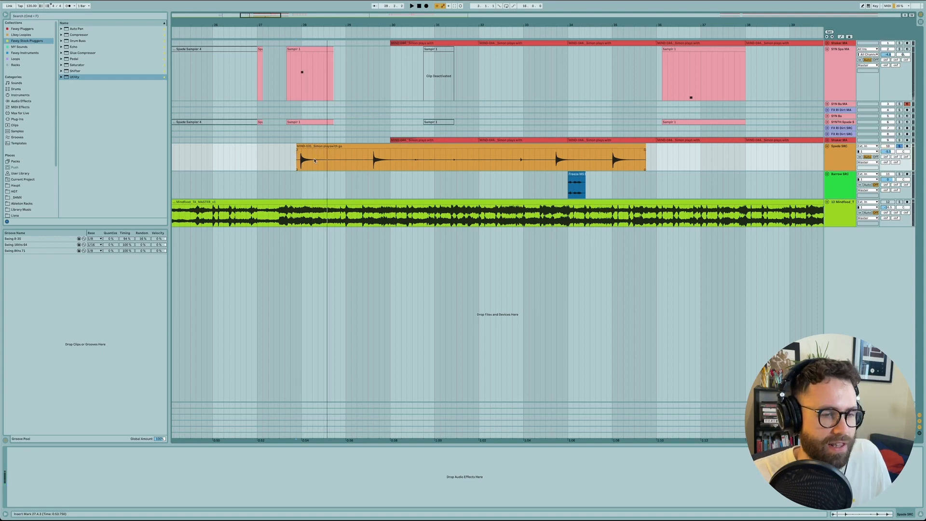
Step: Insert a new MIDI track directly below the Spade SRC track
scroll(315, 161, up, 3)
scroll(299, 160, down, 3)
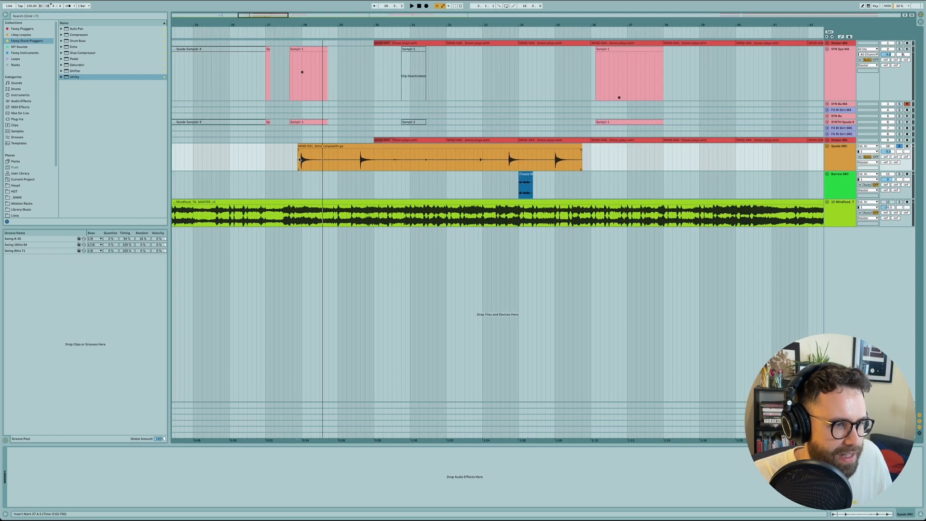
scroll(486, 128, down, 4)
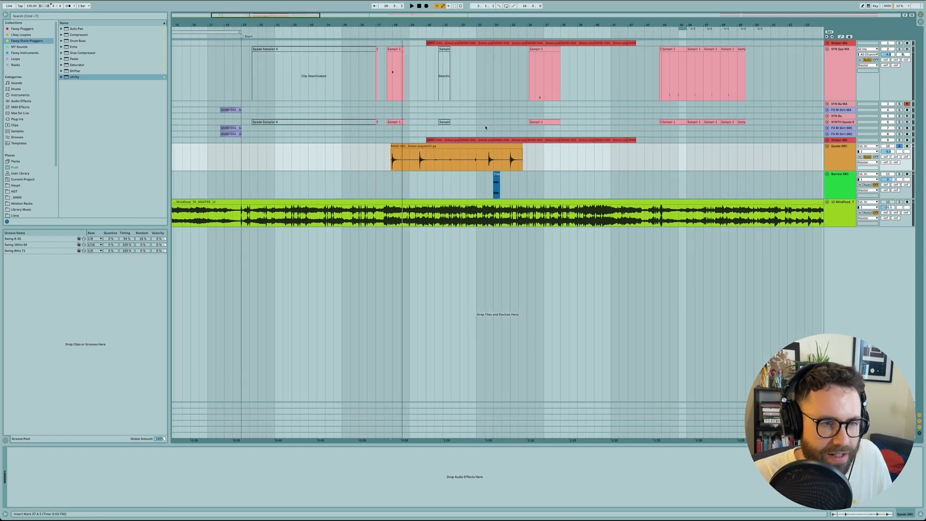
scroll(486, 128, right, 1)
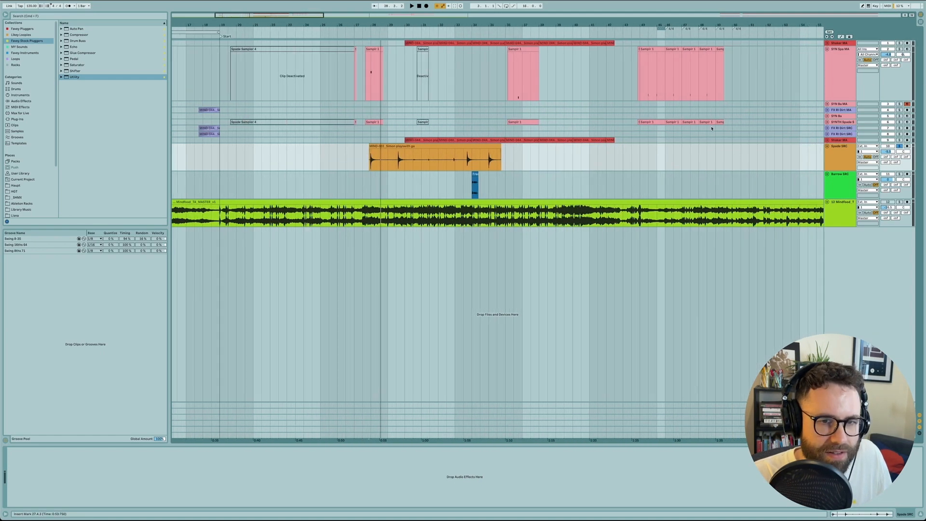
click(831, 158)
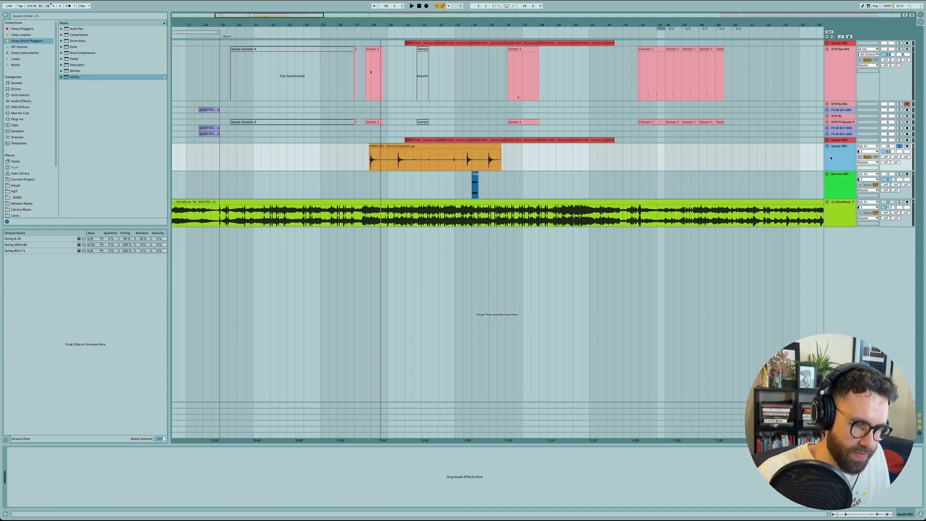
key(super+shift+t)
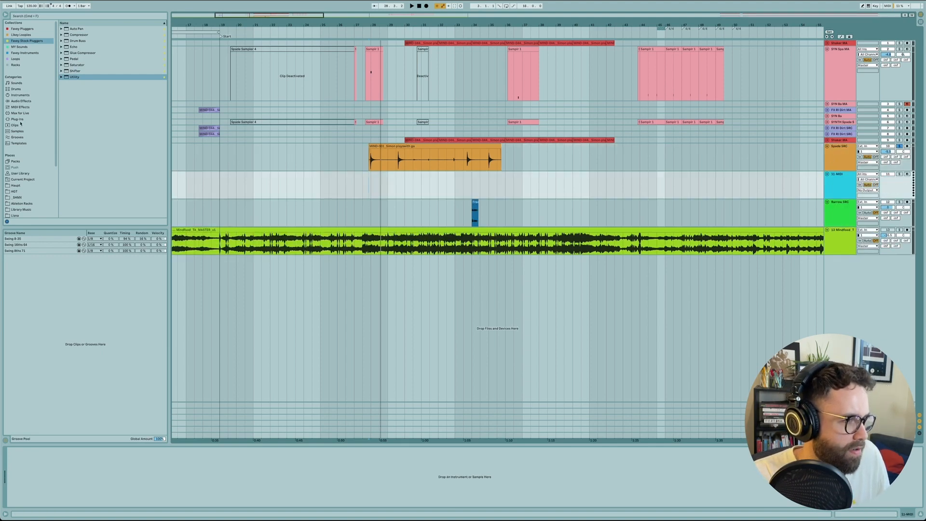
Step: Load a Sampler on the new MIDI track and fill it with the audio clip from the Spade SRC track
click(22, 102)
click(21, 96)
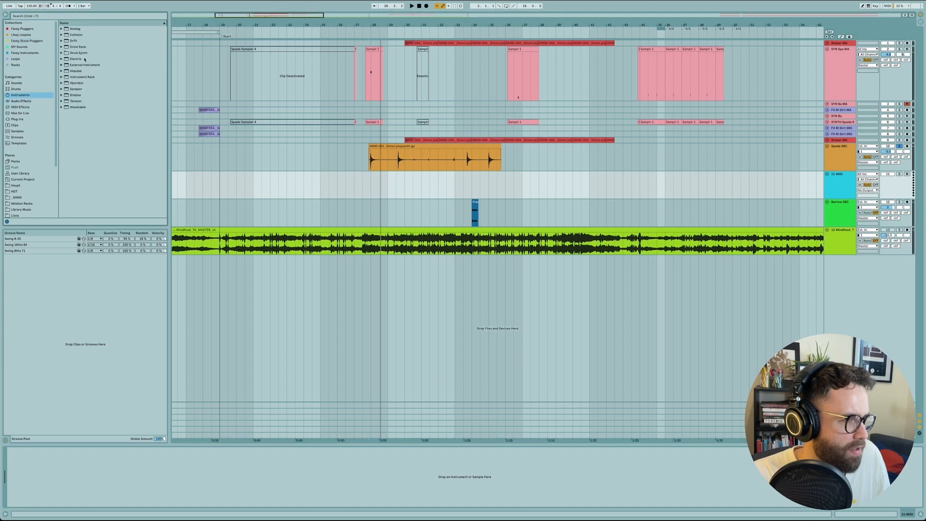
double_click(78, 89)
drag(416, 147, 115, 470)
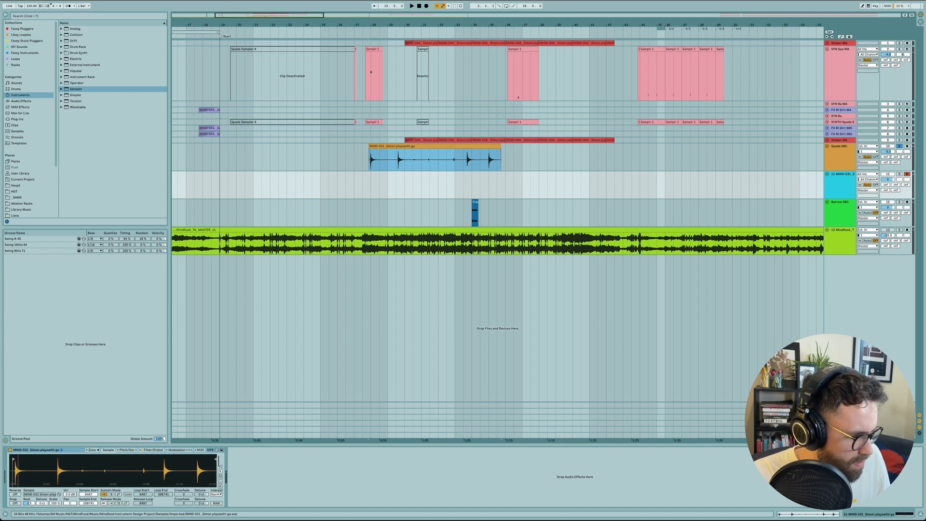
Step: Trim the Sampler's sample to the first spade hit, with sample start 16578 and sample end 64945
drag(16, 465, 15, 491)
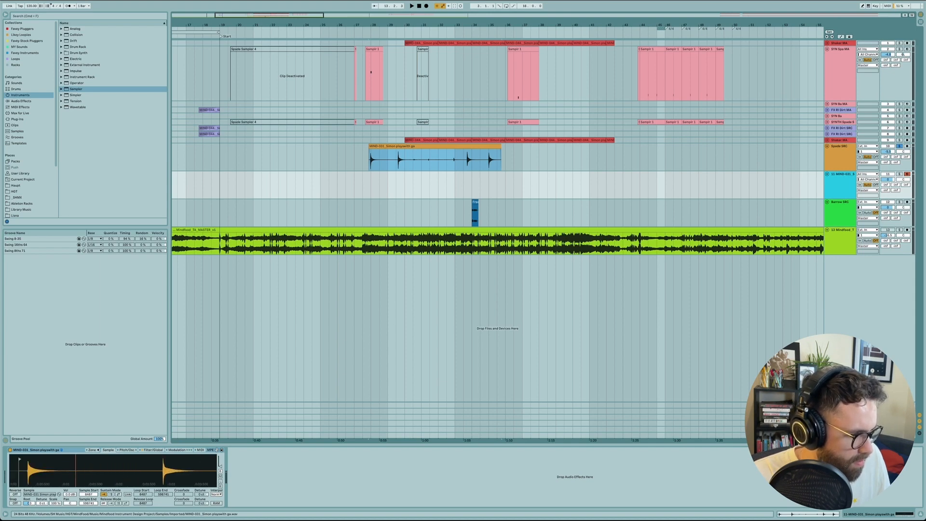
drag(20, 458, 59, 444)
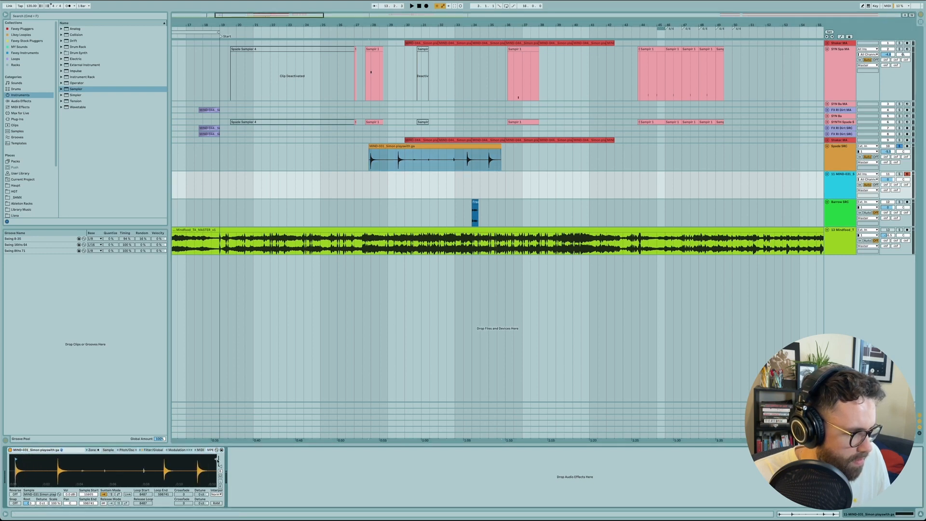
mouse_move(217, 460)
mouse_down()
mouse_move(31, 472)
mouse_move(85, 461)
mouse_up()
drag(20, 475, 16, 473)
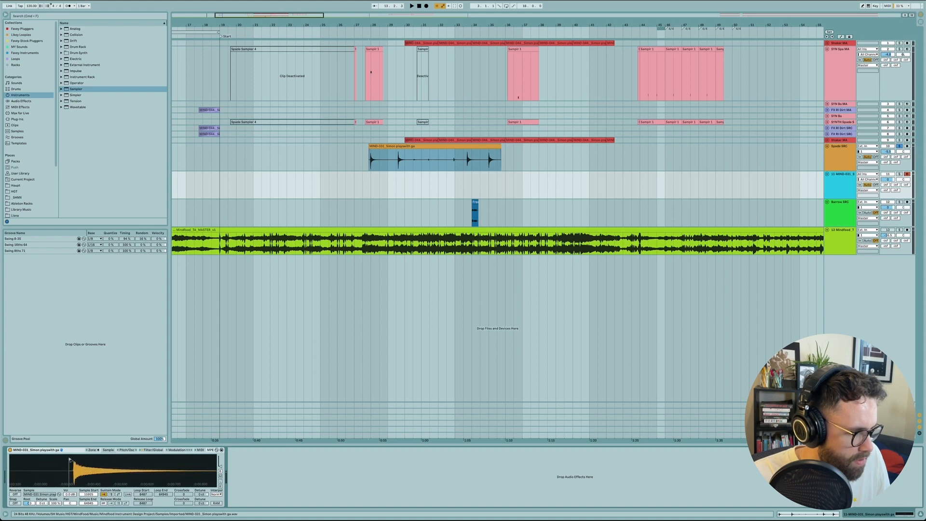
drag(69, 459, 72, 459)
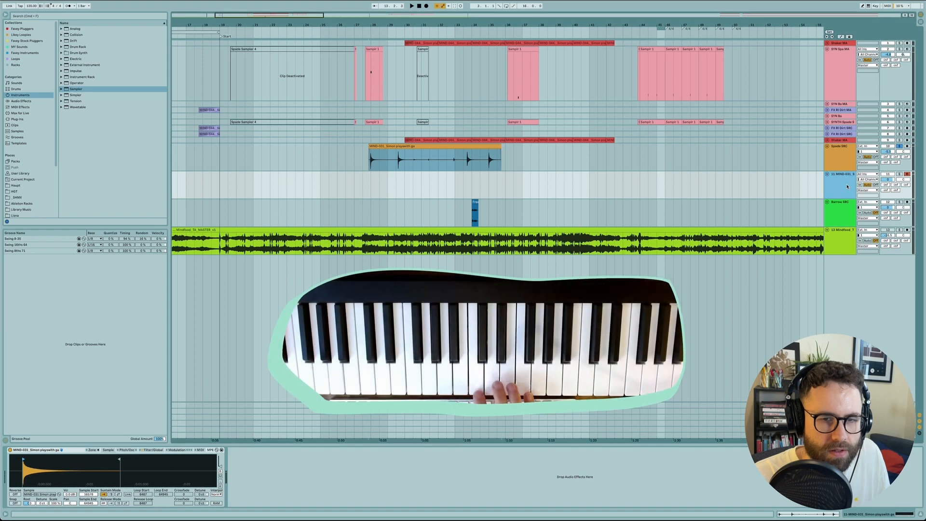
Step: Solo the Sampler track and add a Tuner after the Sampler
click(900, 174)
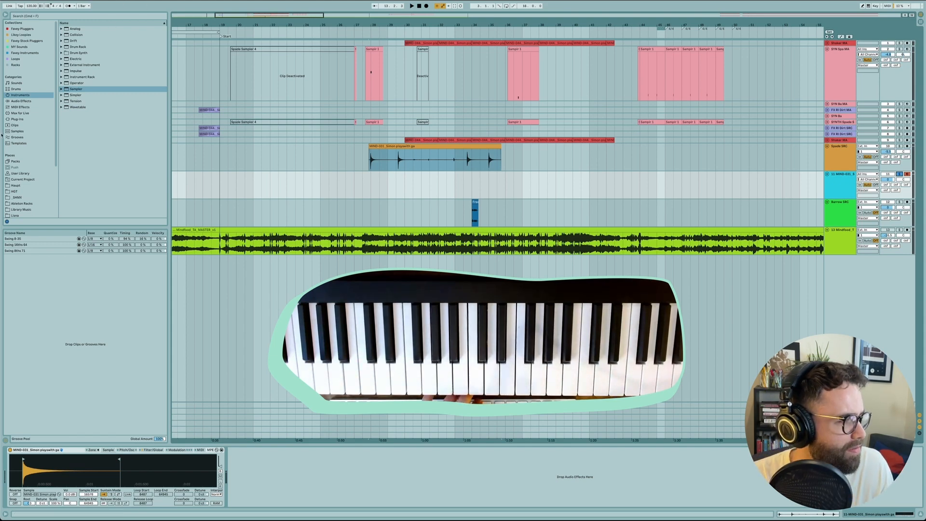
click(27, 41)
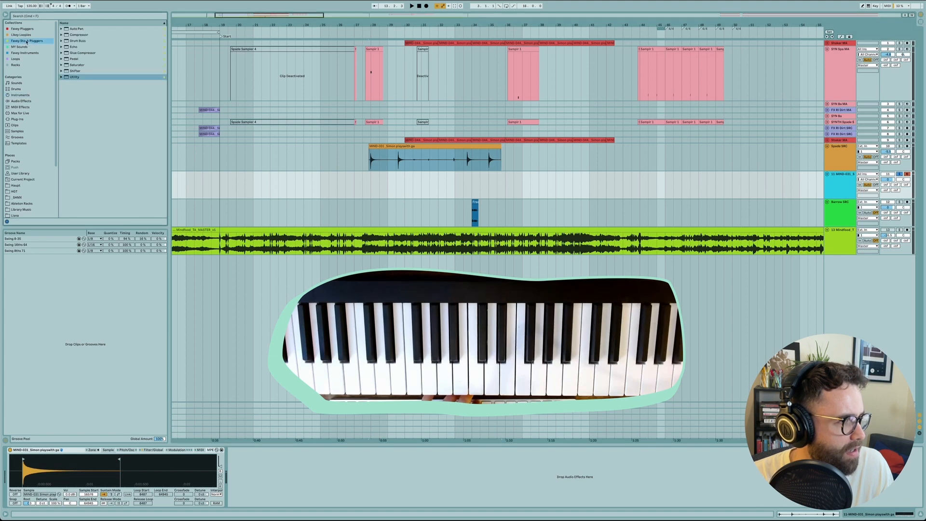
click(22, 101)
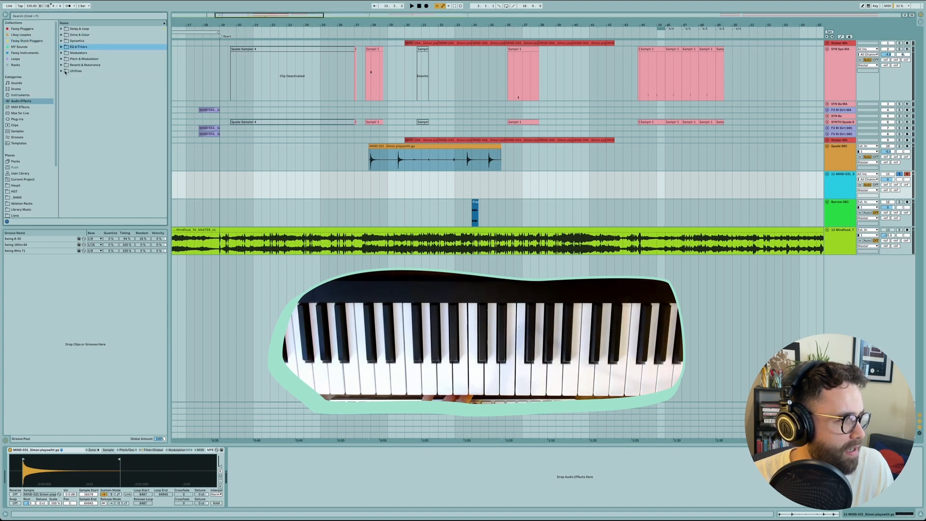
click(64, 72)
click(62, 71)
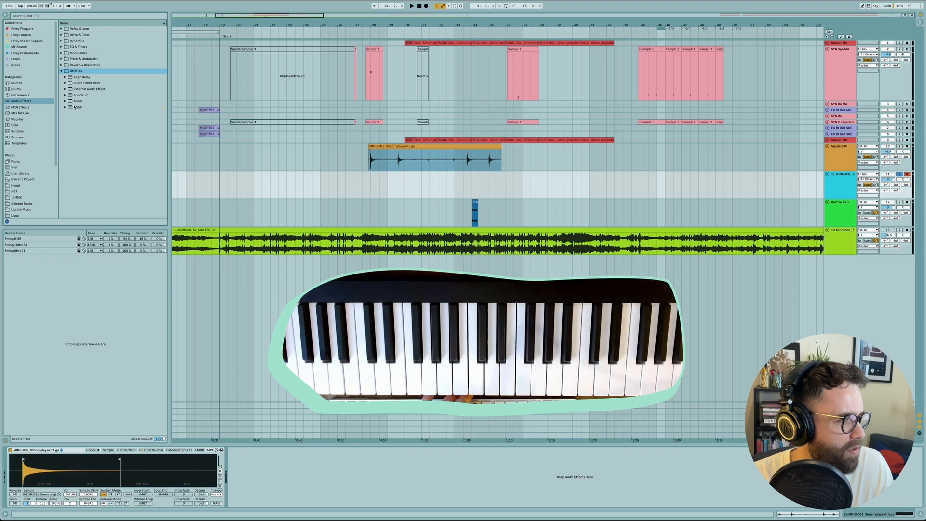
drag(76, 101, 263, 463)
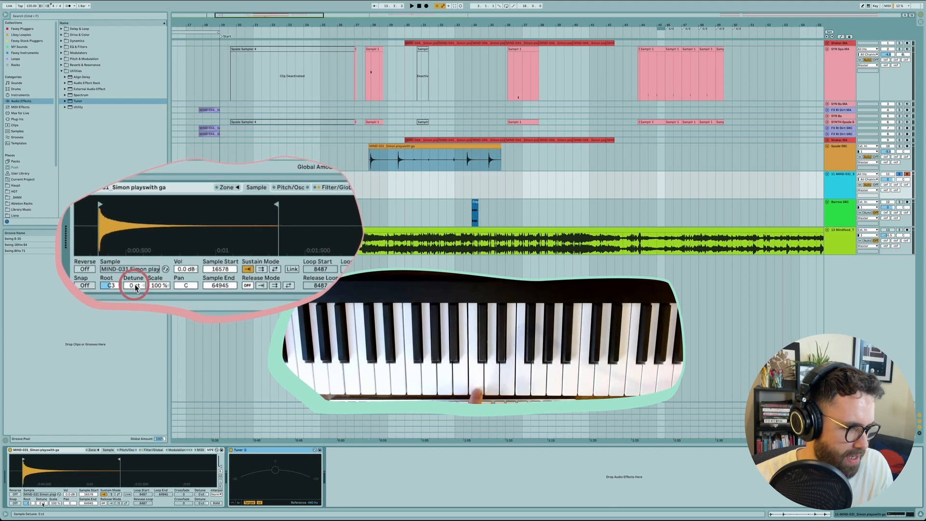
Step: Tune the sample by setting its detune to +22 ct and its root key to G#2
drag(42, 505, 43, 493)
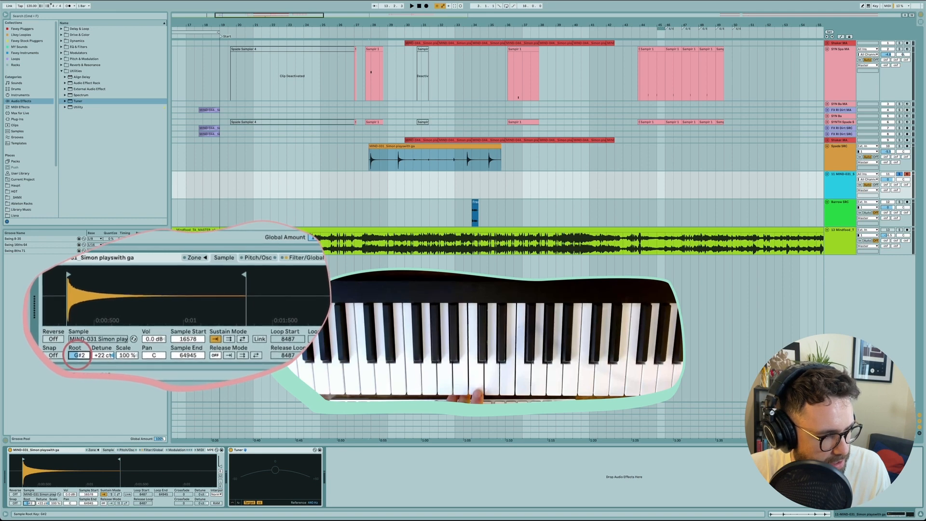
drag(29, 503, 29, 505)
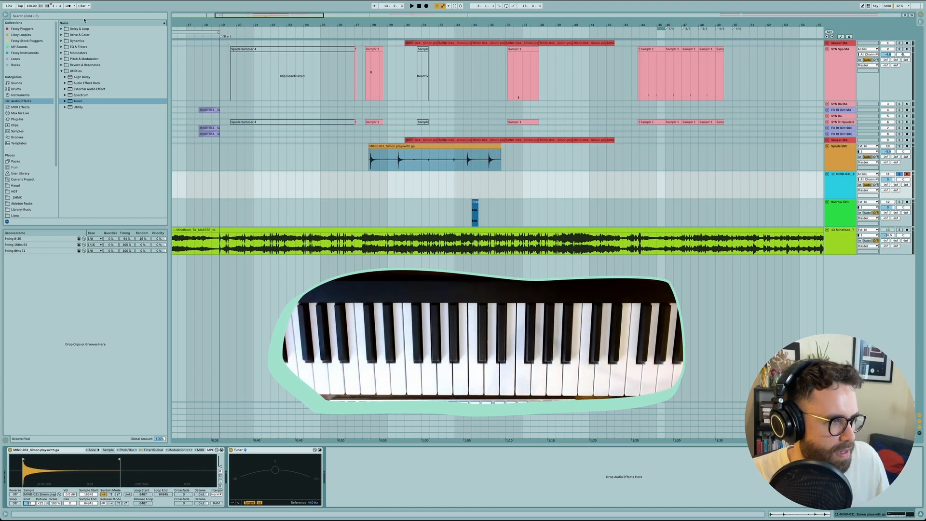
Step: Add a Compressor after the Tuner and switch it to the gain-reduction activity display
click(61, 72)
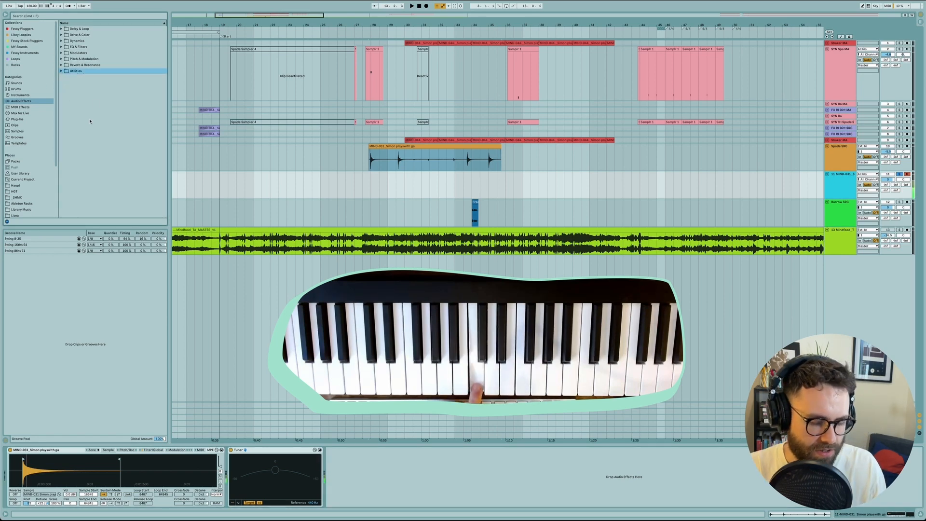
click(37, 42)
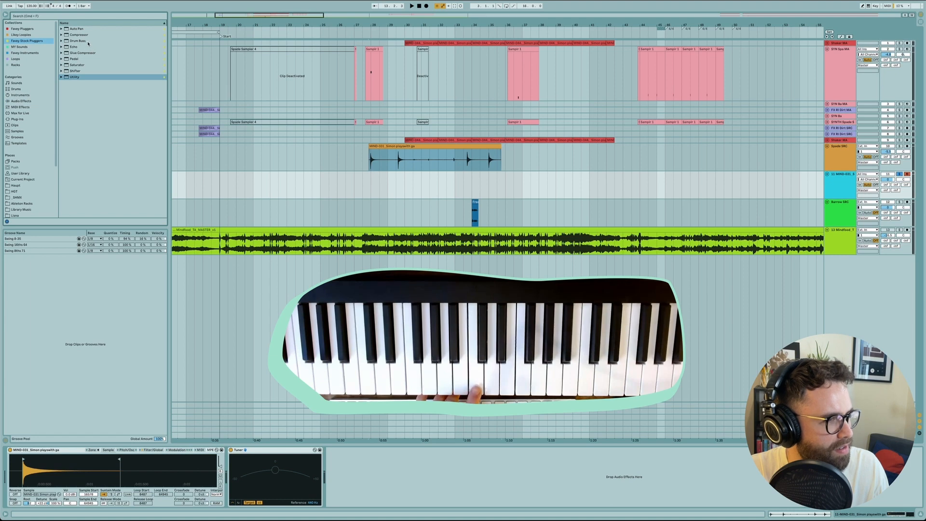
drag(86, 36, 352, 487)
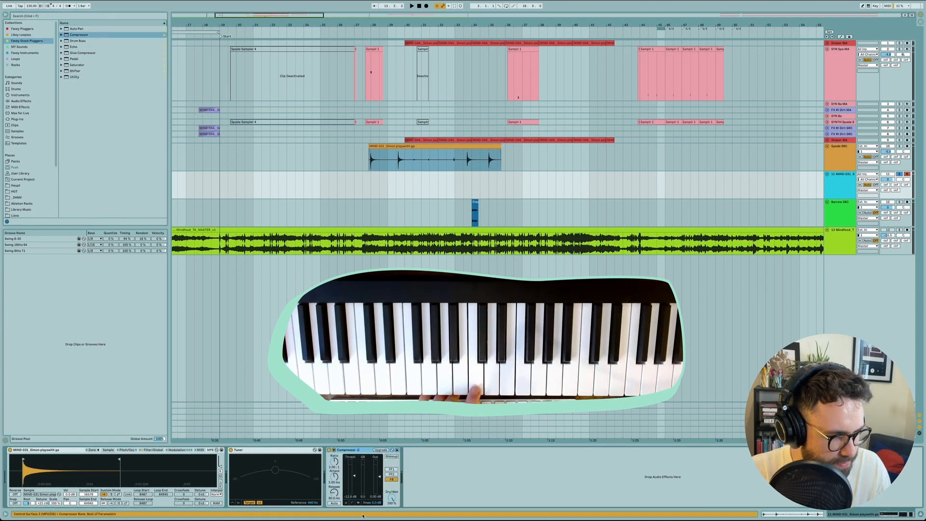
click(359, 502)
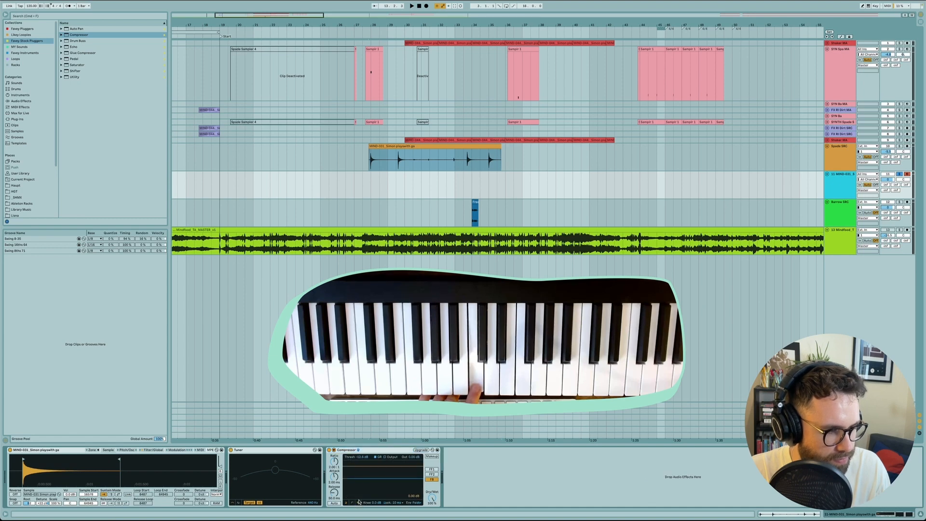
Step: Set the Compressor to -26.5 dB threshold, 0.42 ms attack and 5:1 ratio, and compare the sound with it bypassed
drag(357, 477, 333, 480)
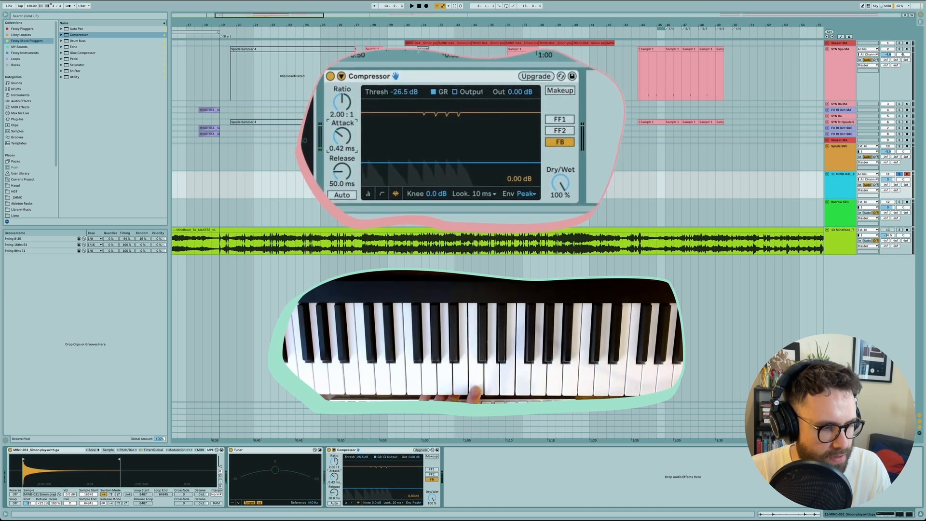
click(330, 464)
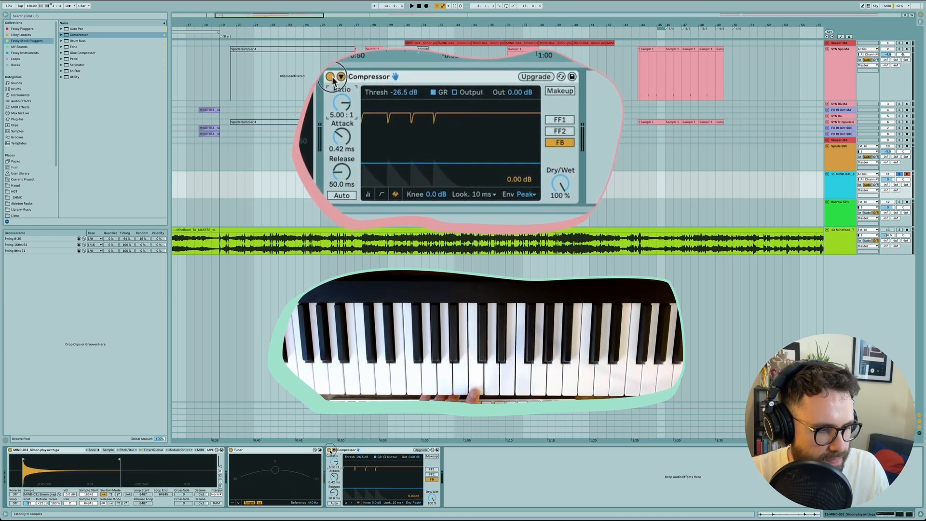
click(329, 450)
click(329, 451)
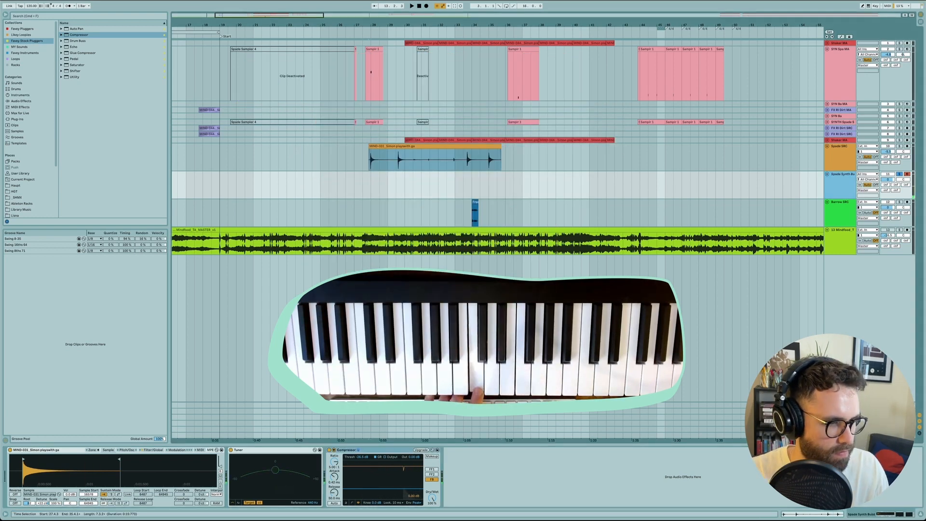
Step: Insert an EQ Eight between the Tuner and the Compressor
click(21, 101)
click(62, 47)
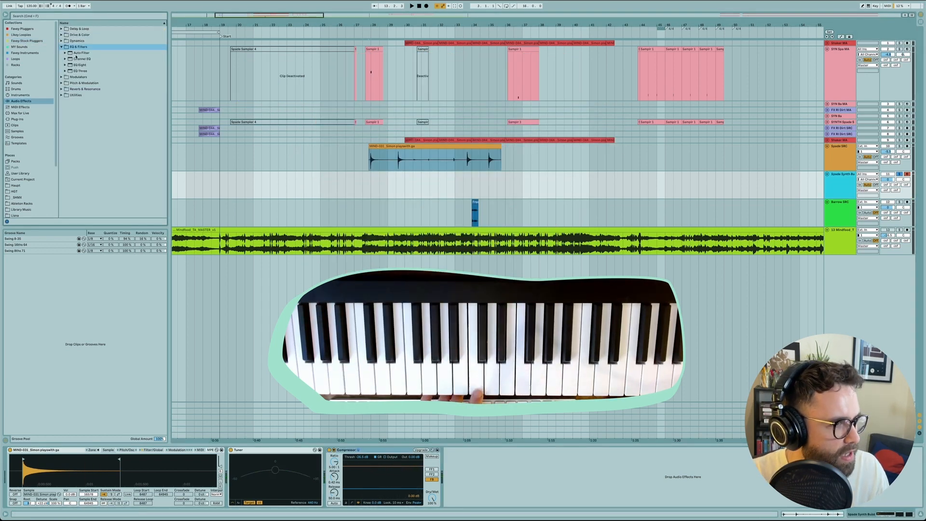
drag(72, 64, 345, 484)
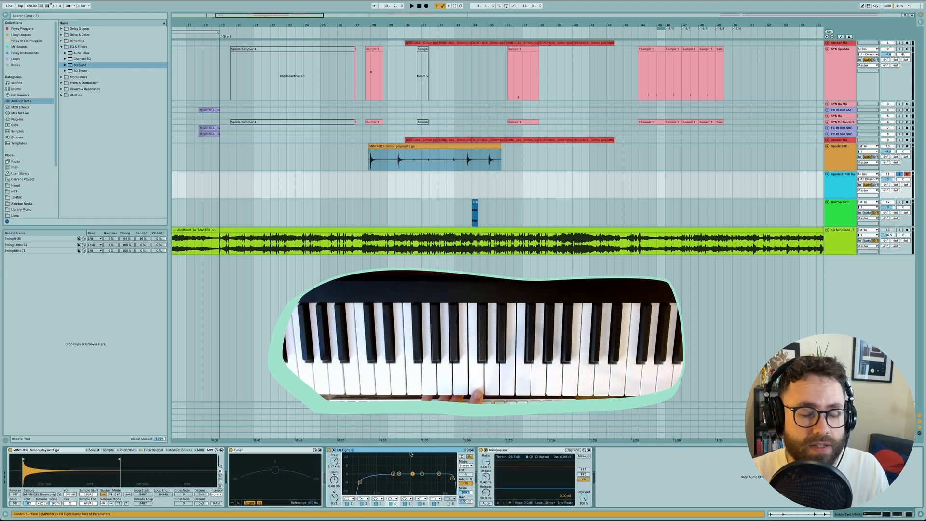
Step: Raise the EQ Eight's low-cut filter frequency to about 104 Hz to remove the low rumble
click(360, 481)
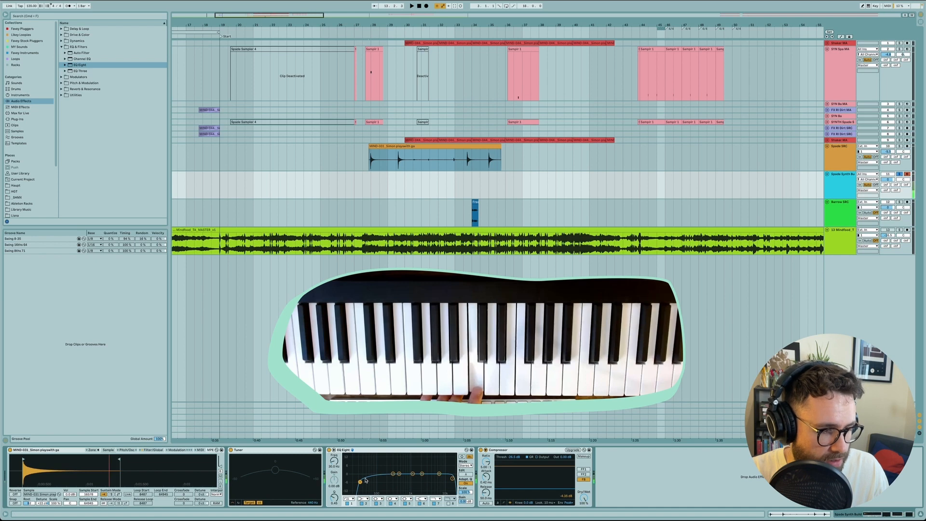
drag(360, 482, 378, 481)
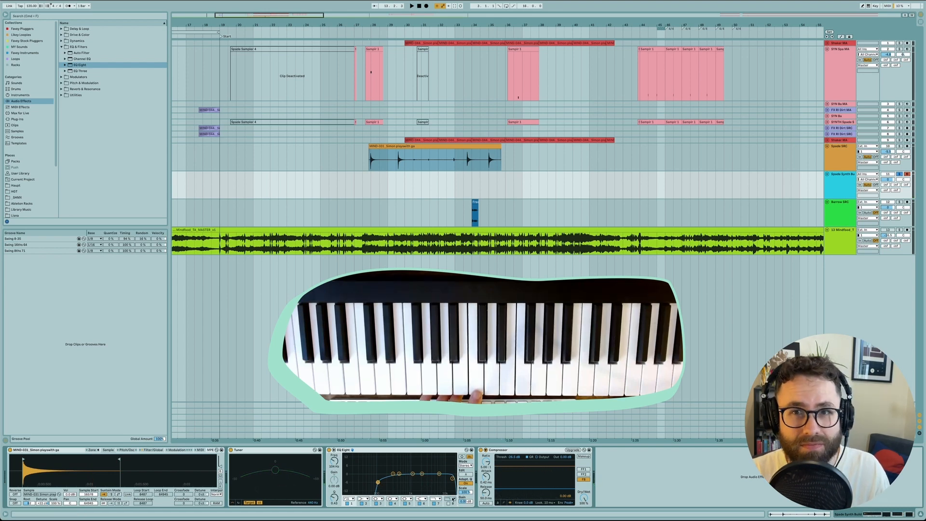
Step: Add an Echo from the stock plug-in collection after the Compressor and adjust its left delay-time offset
click(62, 47)
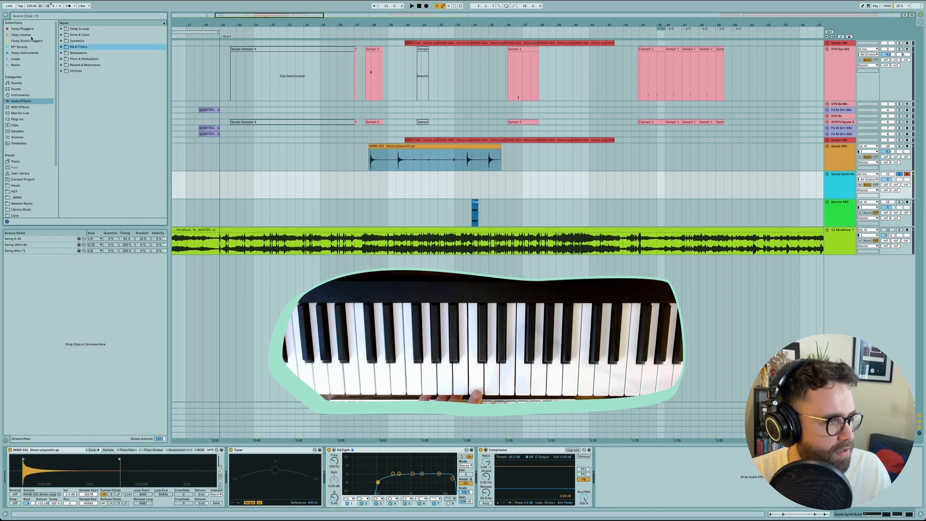
click(28, 42)
drag(73, 47, 598, 496)
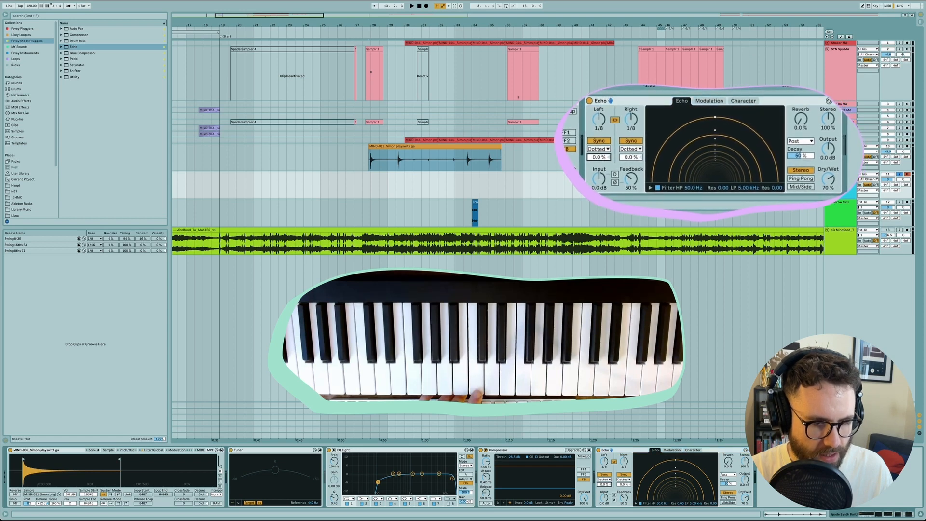
drag(602, 487, 602, 488)
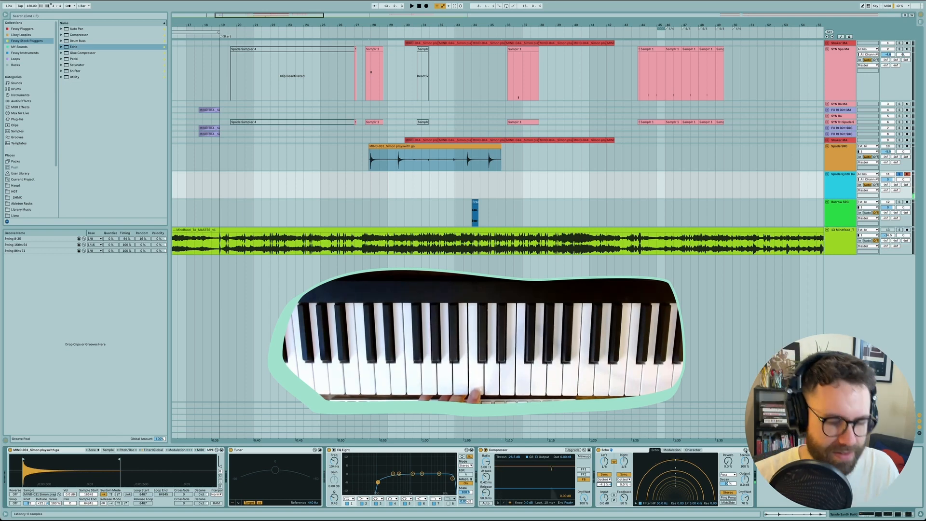
Step: Add ValhallaVintageVerb after the Echo and set its mix to 23.5 %
click(19, 30)
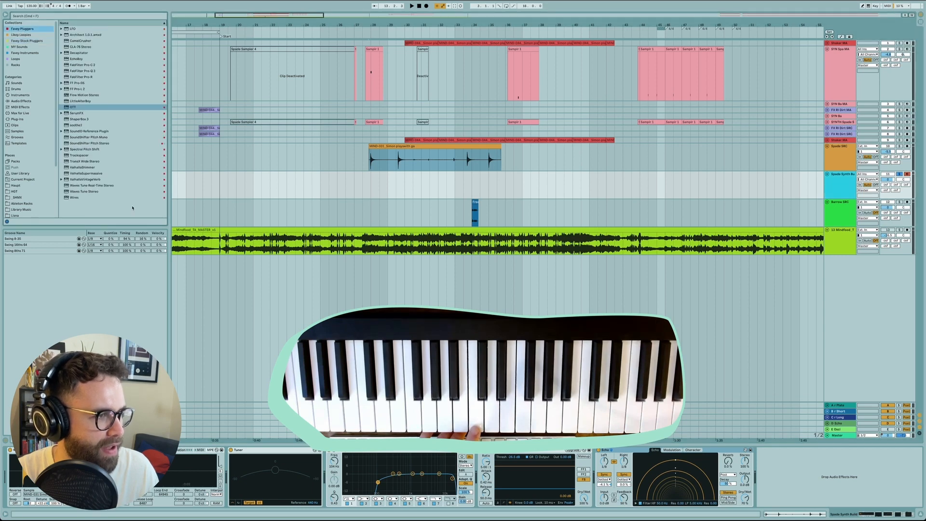
click(90, 181)
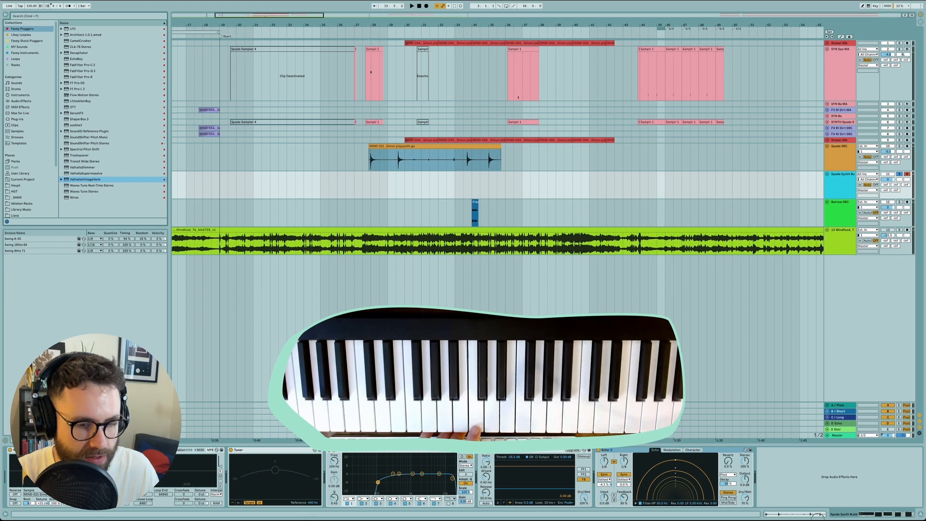
drag(826, 484, 827, 486)
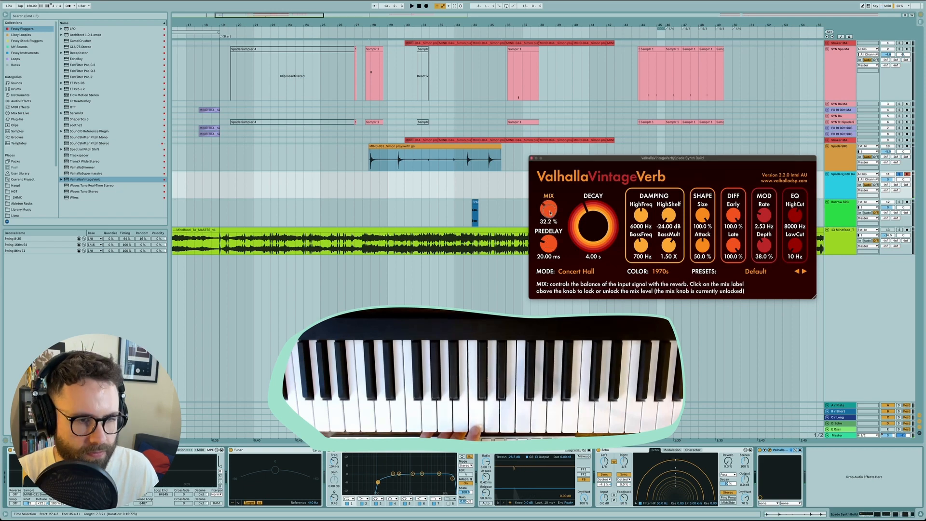
drag(554, 211, 549, 219)
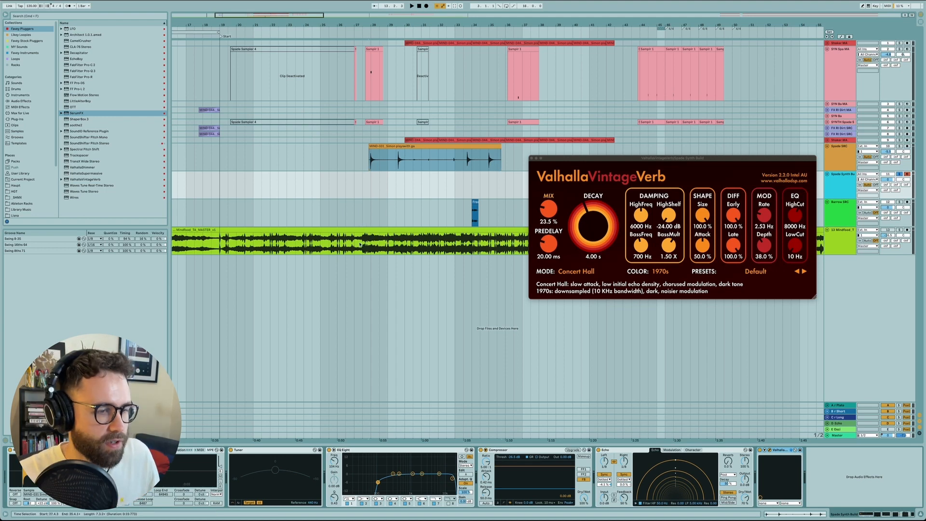
Step: Play the mastered song track from bar 27 to hear the part in context
click(359, 245)
key(space)
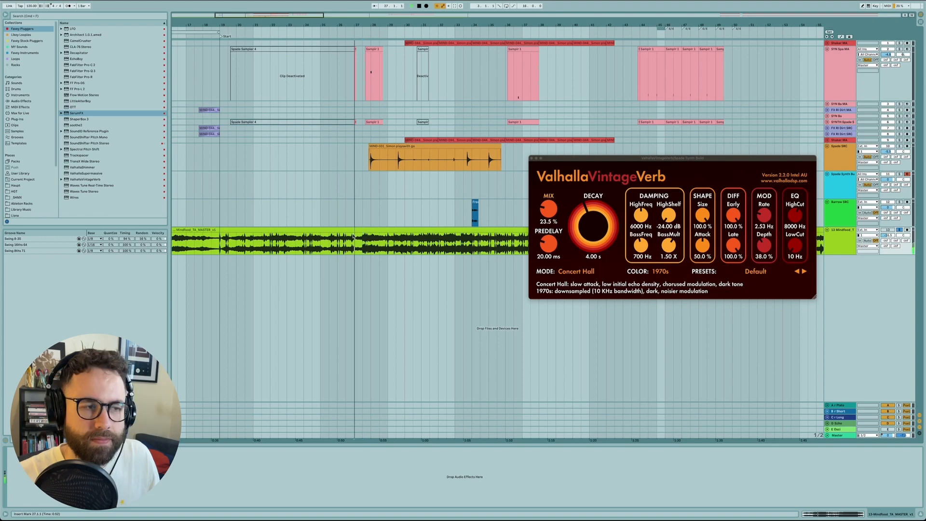